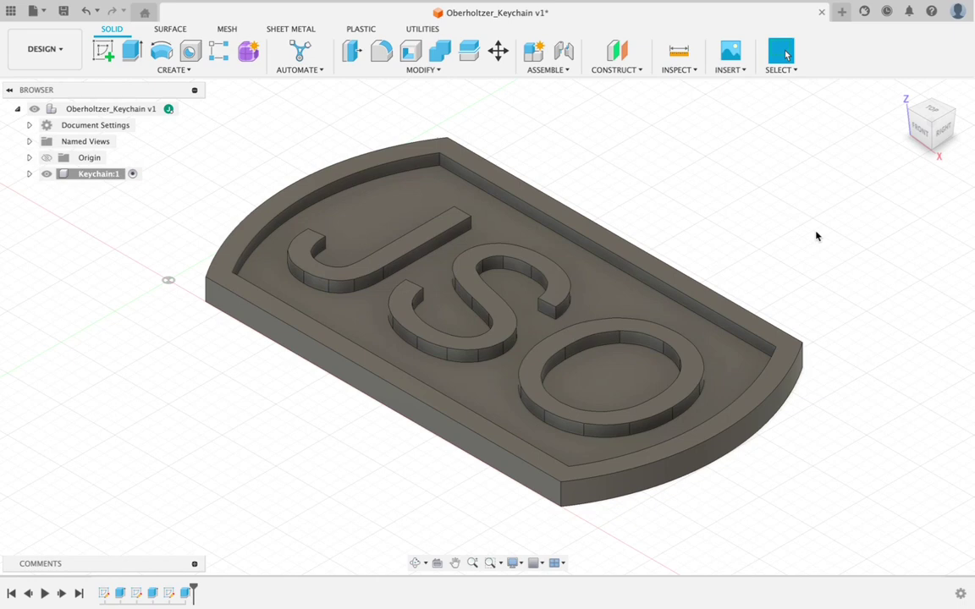
Step: Try changing the raised lettering's extrusion to a cut with a distance of -0.3158 in, and undo the change
{"action": "left_click", "coordinate": [186, 594]}
{"action": "right_click", "coordinate": [186, 595]}
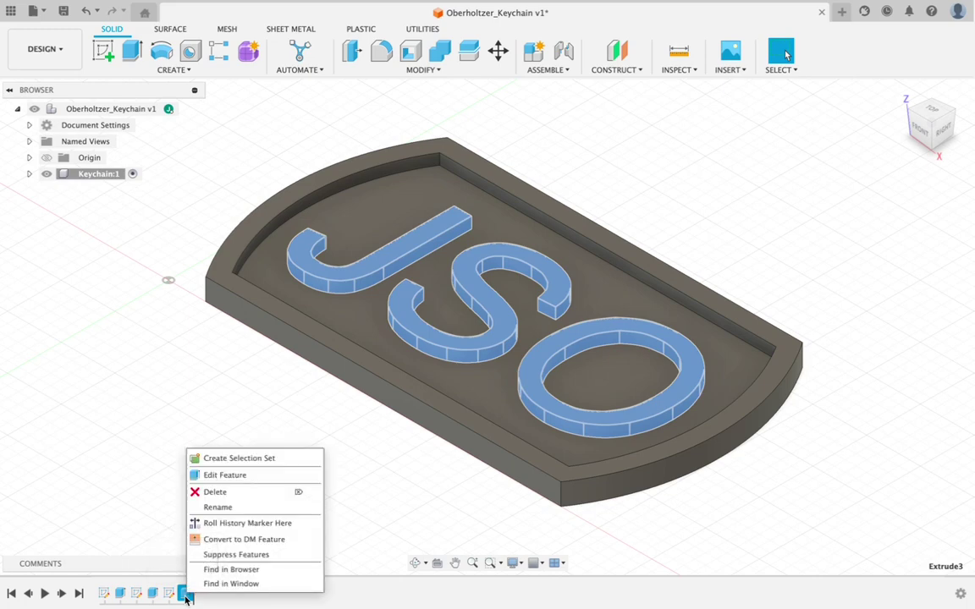
{"action": "left_click", "coordinate": [205, 476]}
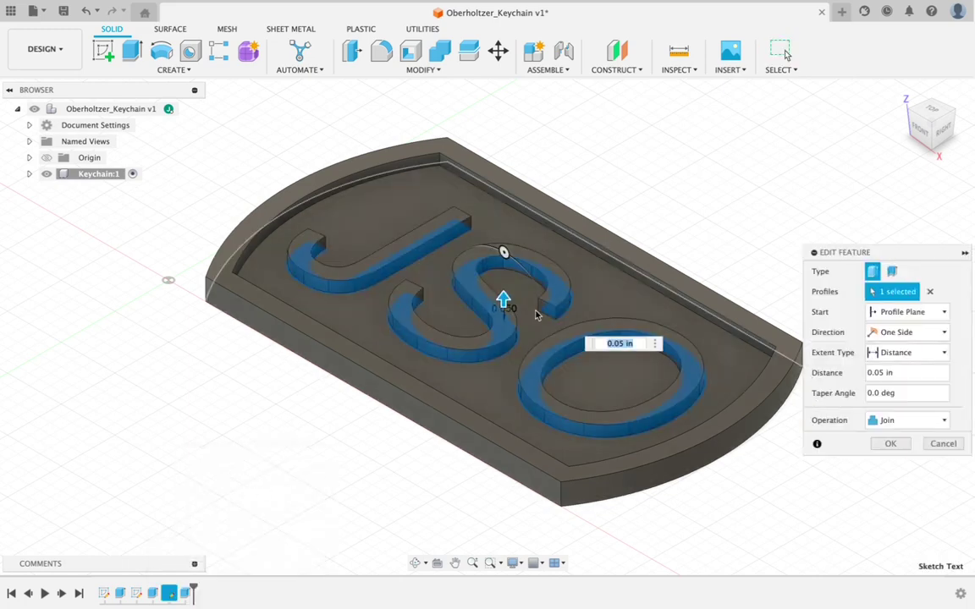
{"action": "left_click_drag", "start_coordinate": [504, 301], "coordinate": [504, 457]}
{"action": "left_click", "coordinate": [931, 420]}
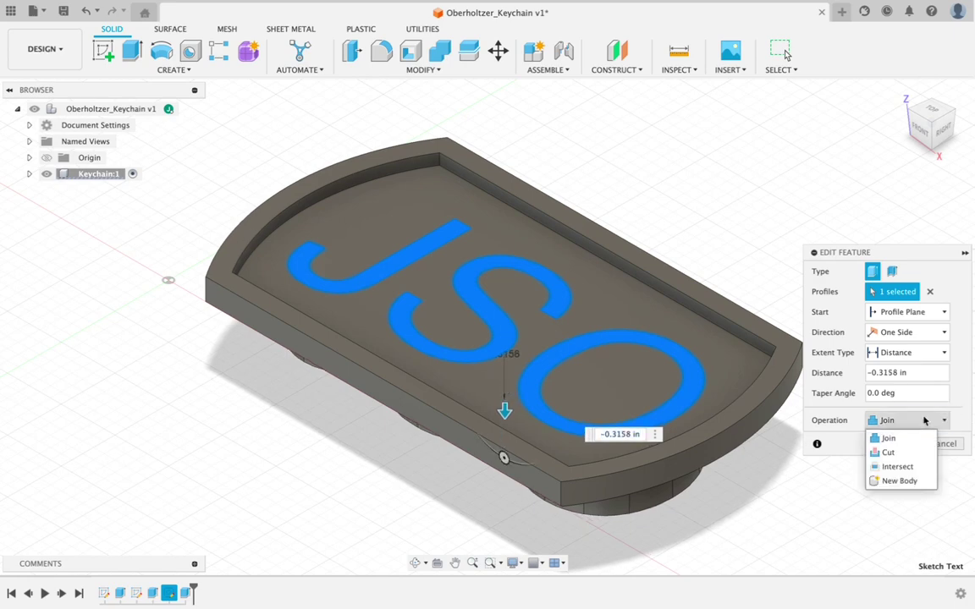
{"action": "left_click", "coordinate": [889, 450]}
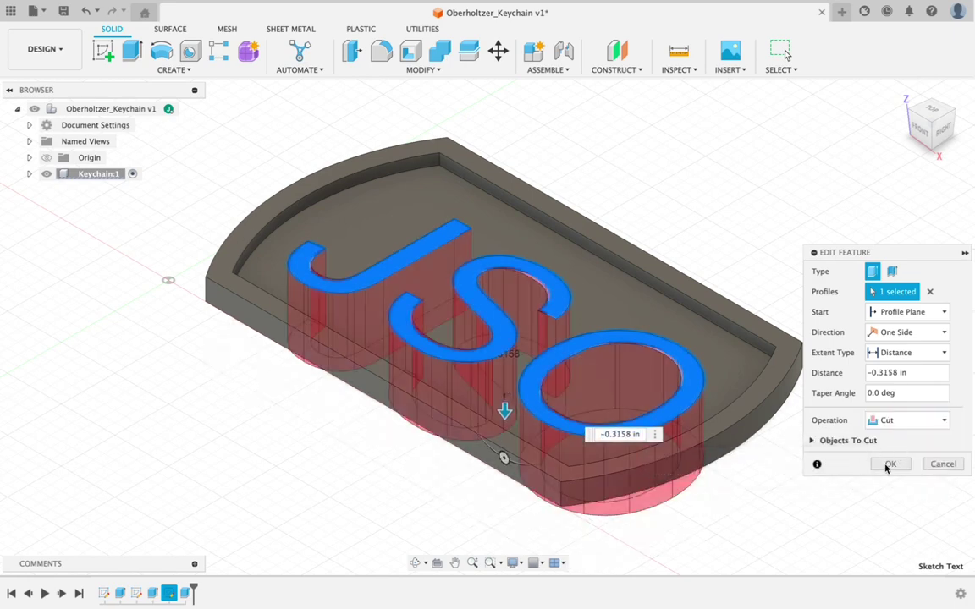
{"action": "left_click", "coordinate": [889, 464]}
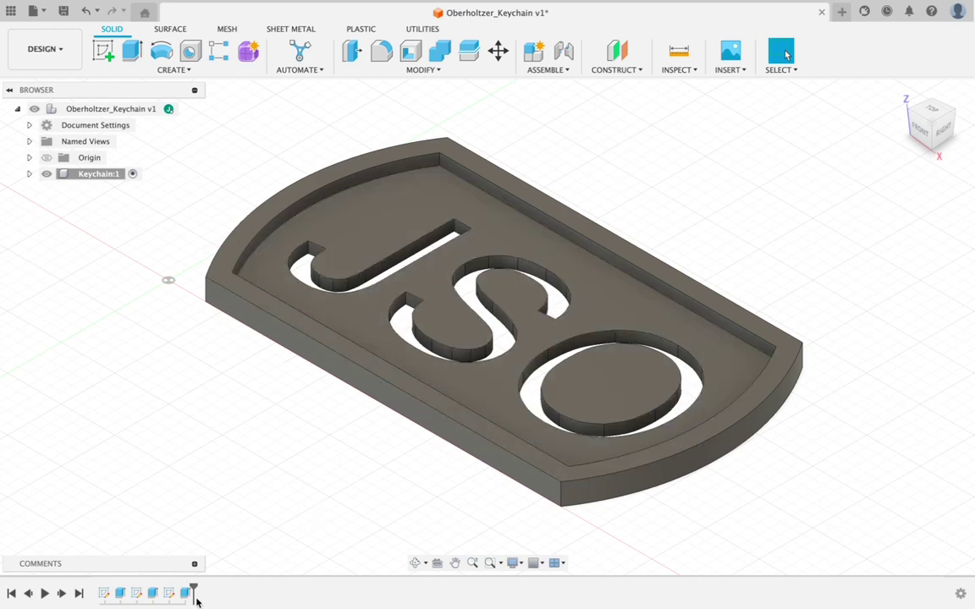
{"action": "left_click", "coordinate": [84, 9]}
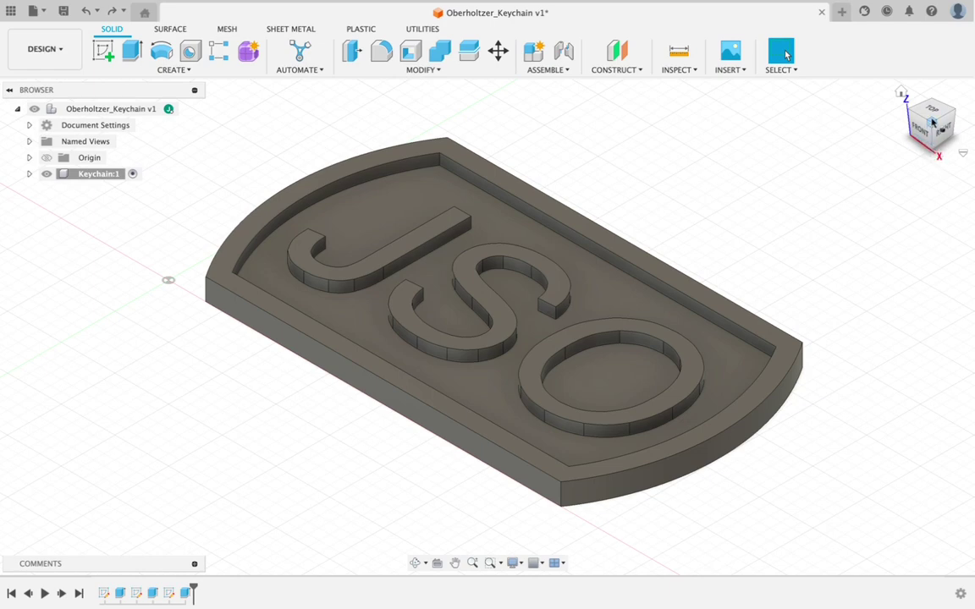
Step: Start a new sketch on the flat underside of the keychain
{"action": "left_click", "coordinate": [936, 157]}
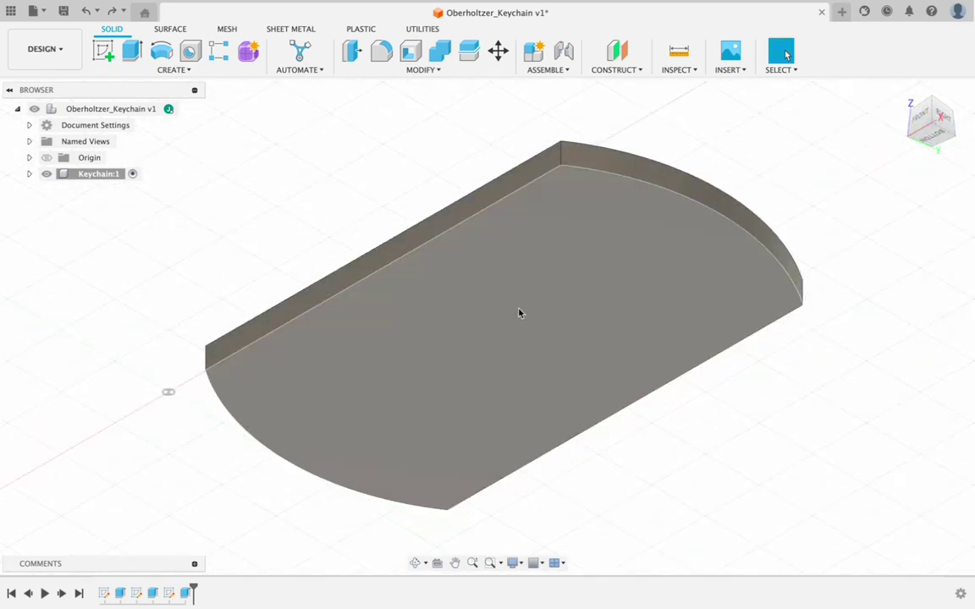
{"action": "left_click", "coordinate": [102, 48]}
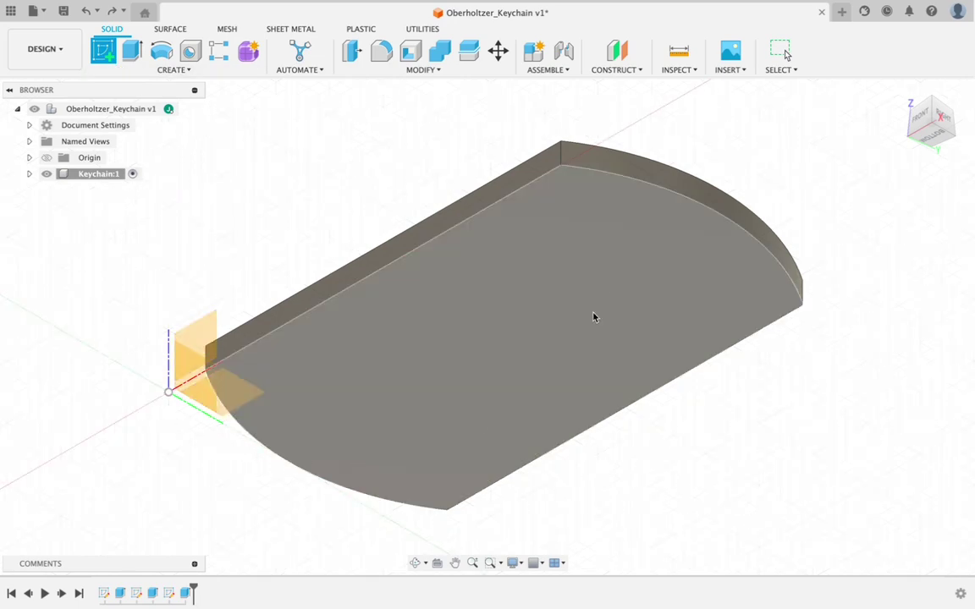
{"action": "left_click", "coordinate": [609, 287]}
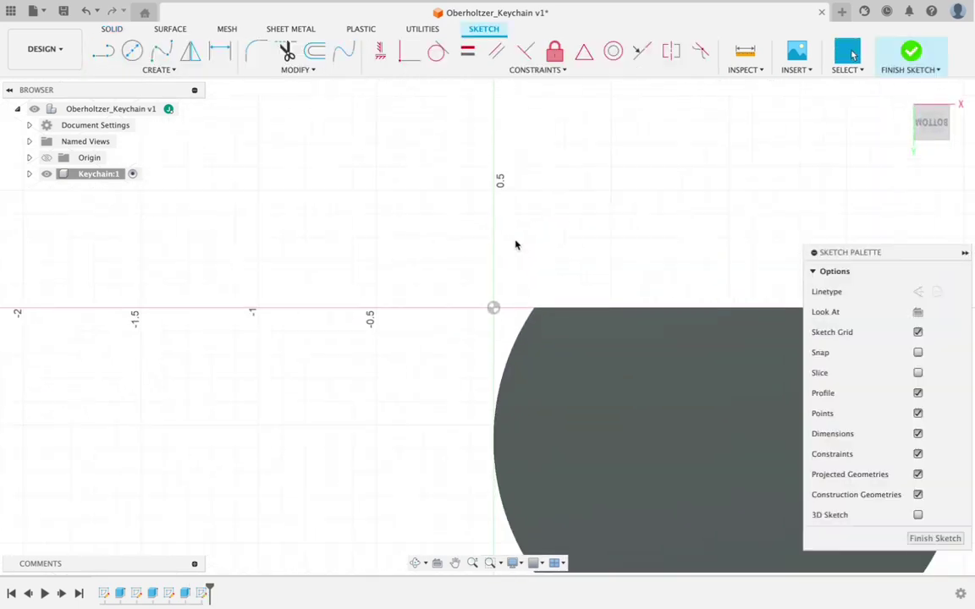
{"action": "scroll", "coordinate": [588, 202], "scroll_direction": "up", "scroll_amount": 4}
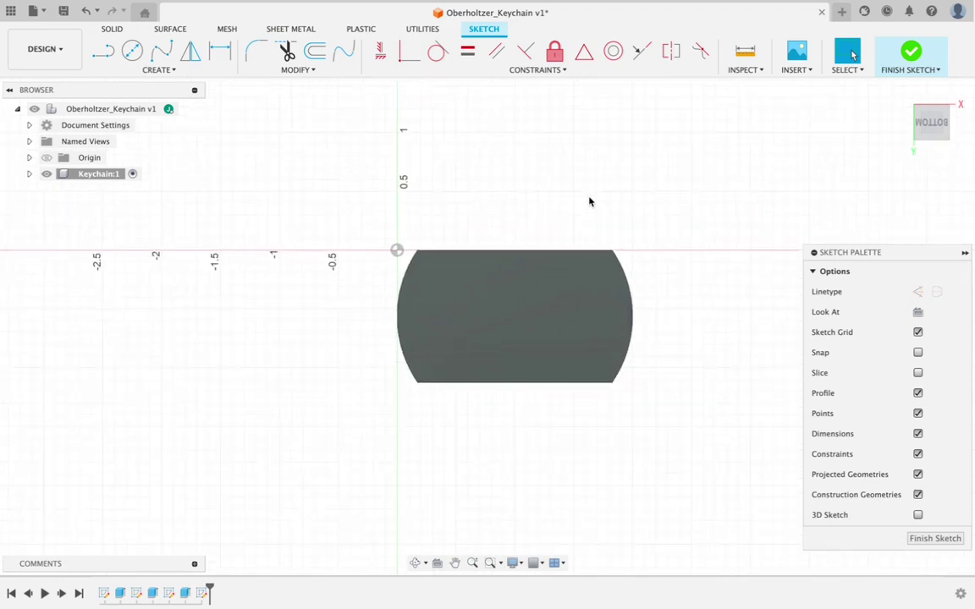
{"action": "scroll", "coordinate": [587, 202], "scroll_direction": "down", "scroll_amount": 2}
{"action": "scroll", "coordinate": [569, 427], "scroll_direction": "up", "scroll_amount": 2}
{"action": "scroll", "coordinate": [568, 427], "scroll_direction": "up", "scroll_amount": 2}
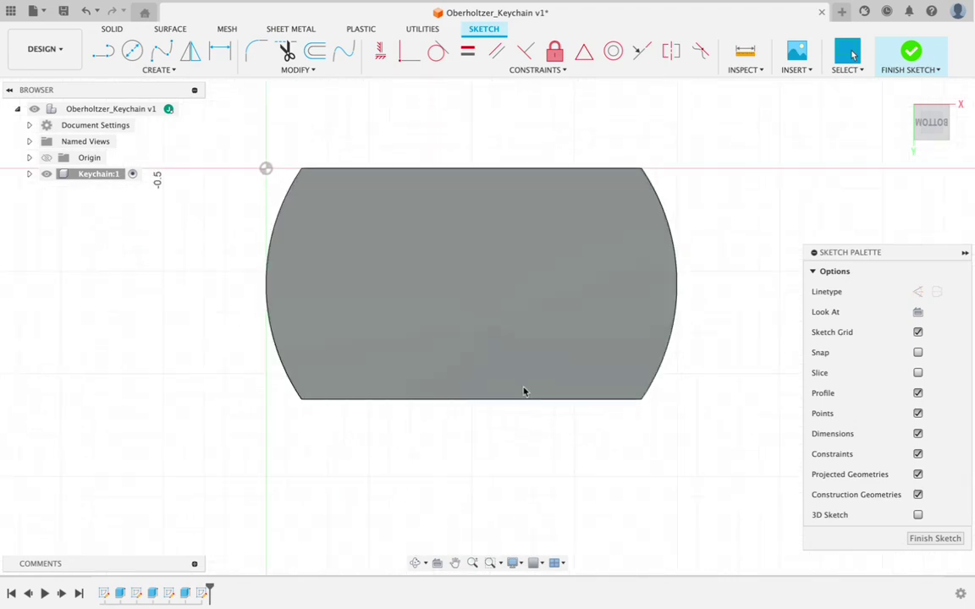
{"action": "scroll", "coordinate": [279, 220], "scroll_direction": "down", "scroll_amount": 3}
{"action": "scroll", "coordinate": [240, 226], "scroll_direction": "up", "scroll_amount": 5}
{"action": "scroll", "coordinate": [237, 228], "scroll_direction": "down", "scroll_amount": 2}
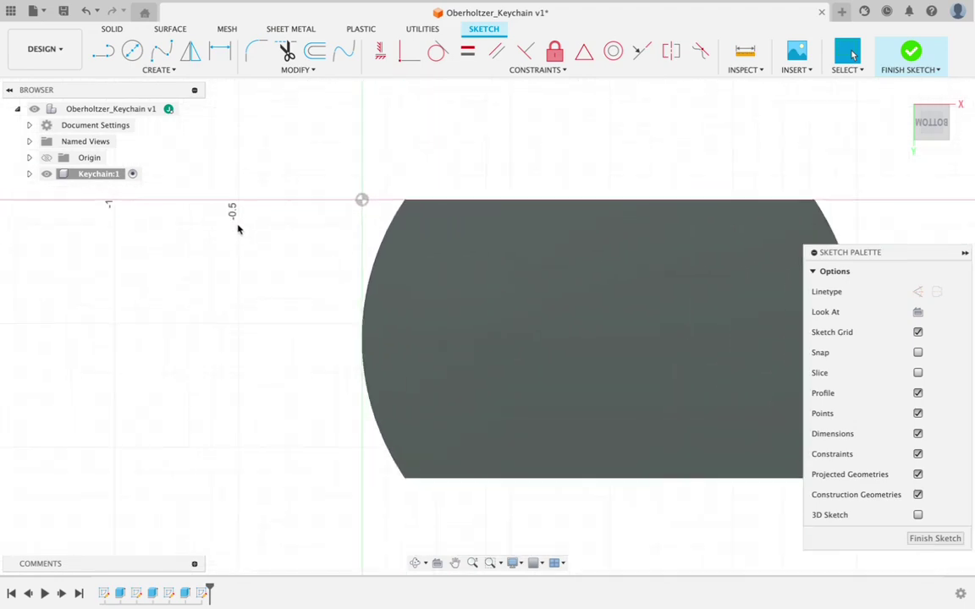
{"action": "scroll", "coordinate": [252, 494], "scroll_direction": "up", "scroll_amount": 2}
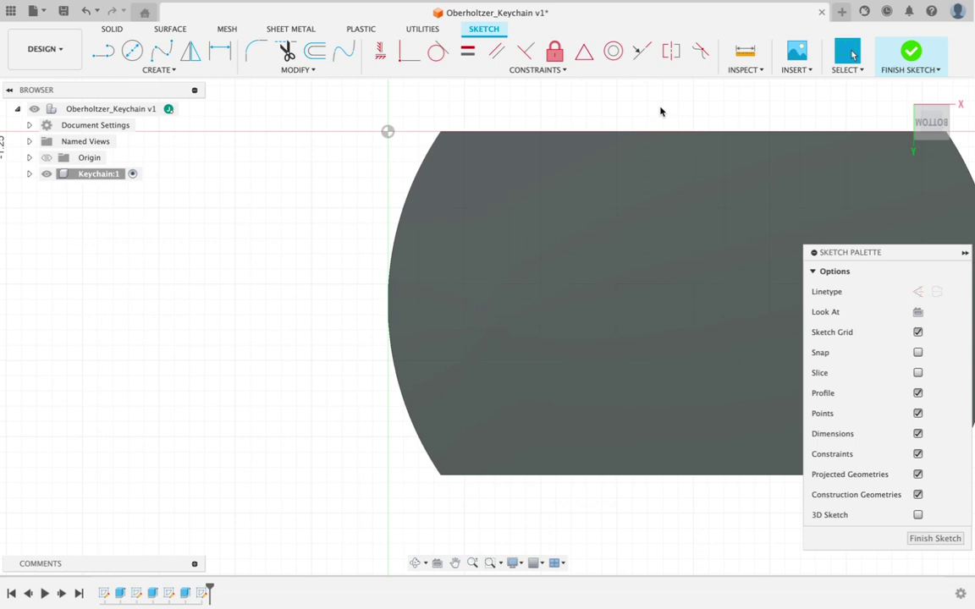
Step: Sketch a 0.25 in diameter circle centred on the midpoint of the curved end edge nearest the origin
{"action": "left_click", "coordinate": [131, 52]}
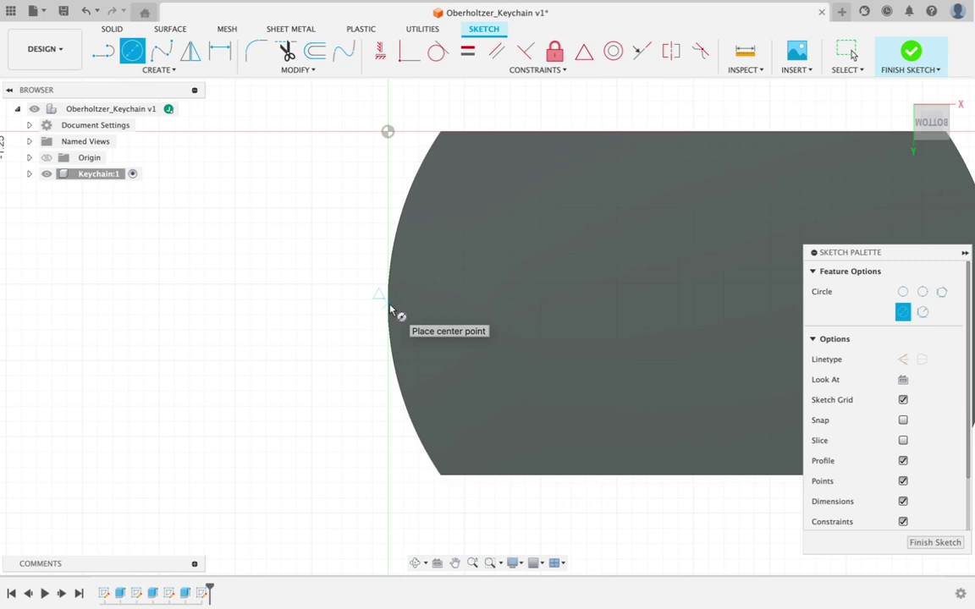
{"action": "left_click", "coordinate": [389, 306]}
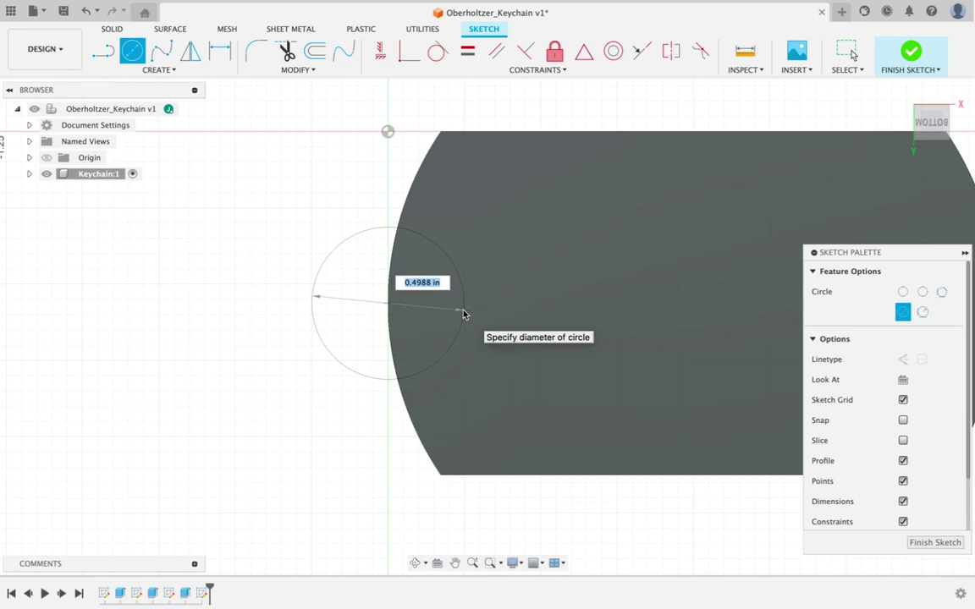
{"action": "type", "text": ".25"}
{"action": "left_click", "coordinate": [849, 51]}
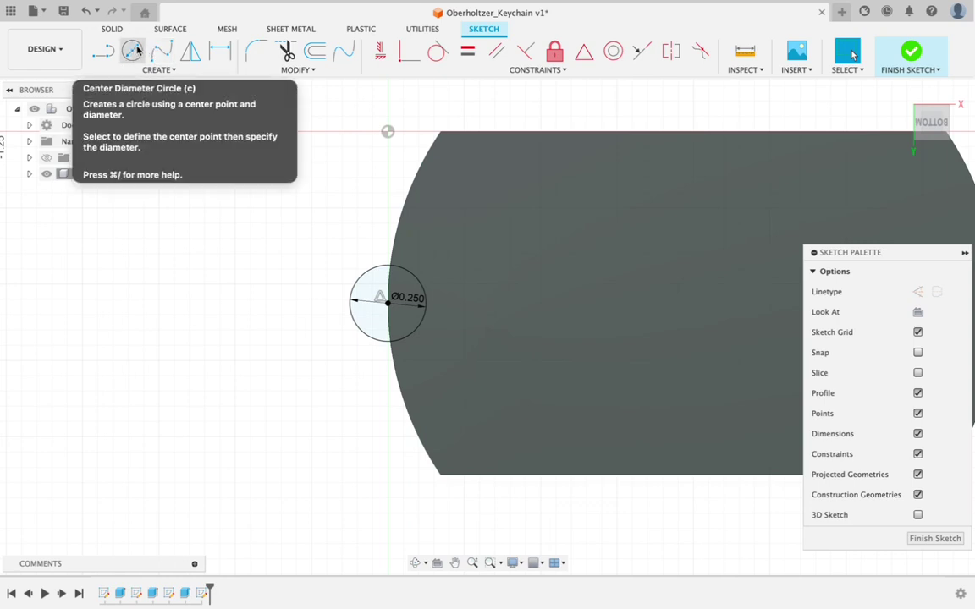
Step: Add a concentric 0.5 in diameter circle around the 0.25 in circle and finish the sketch
{"action": "left_click", "coordinate": [133, 51]}
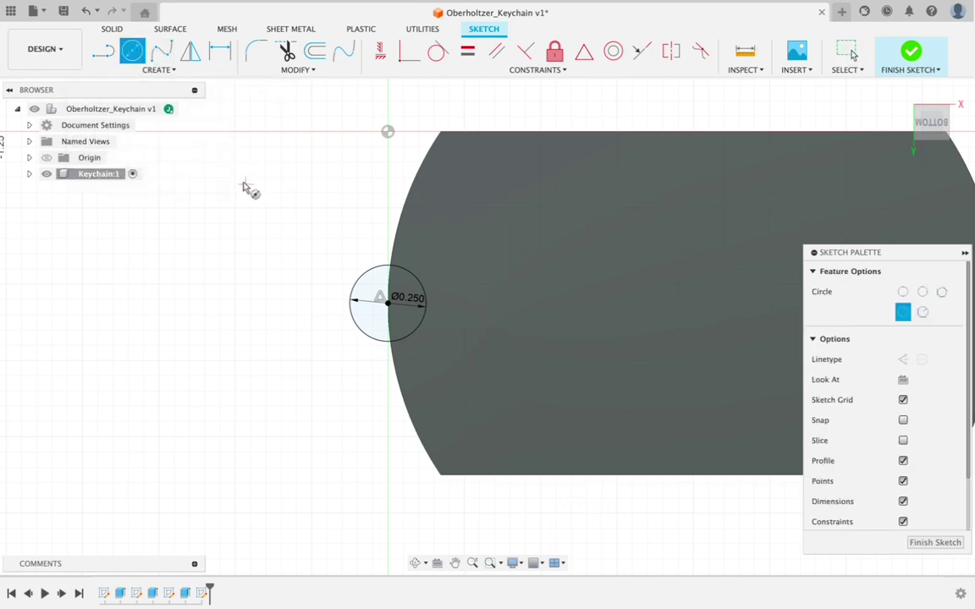
{"action": "left_click", "coordinate": [387, 303]}
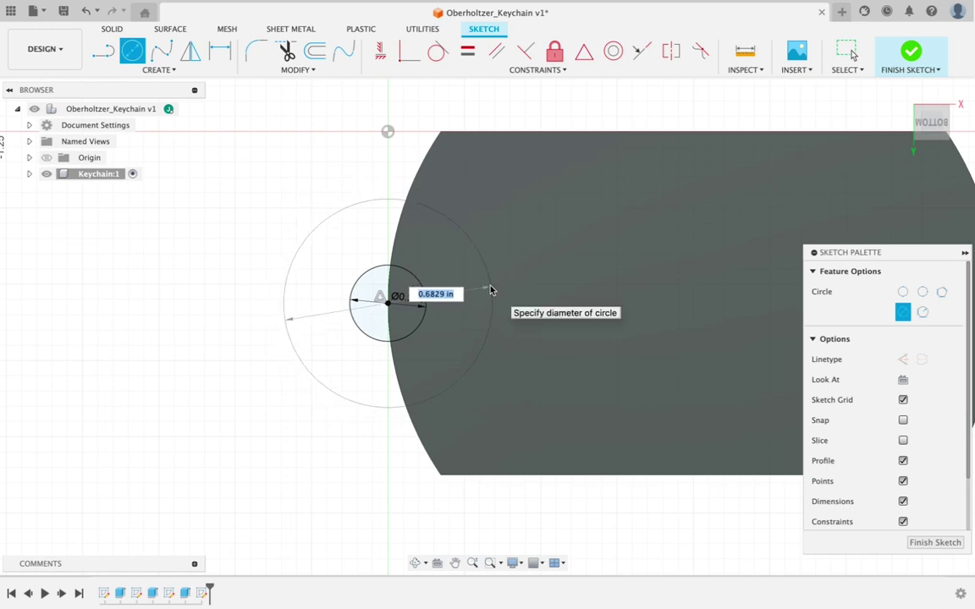
{"action": "type", "text": ".5"}
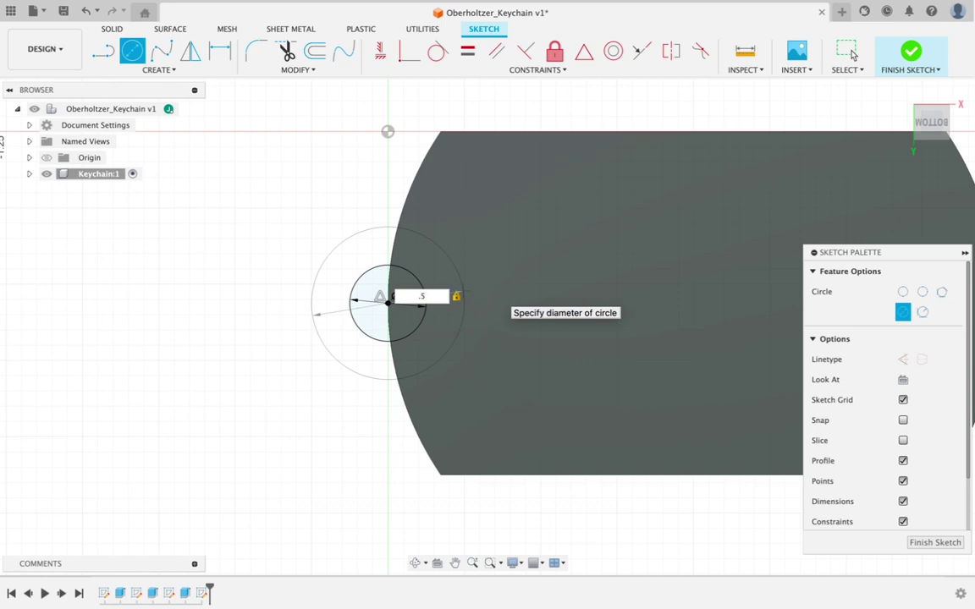
{"action": "key", "text": "Return"}
{"action": "left_click", "coordinate": [847, 51]}
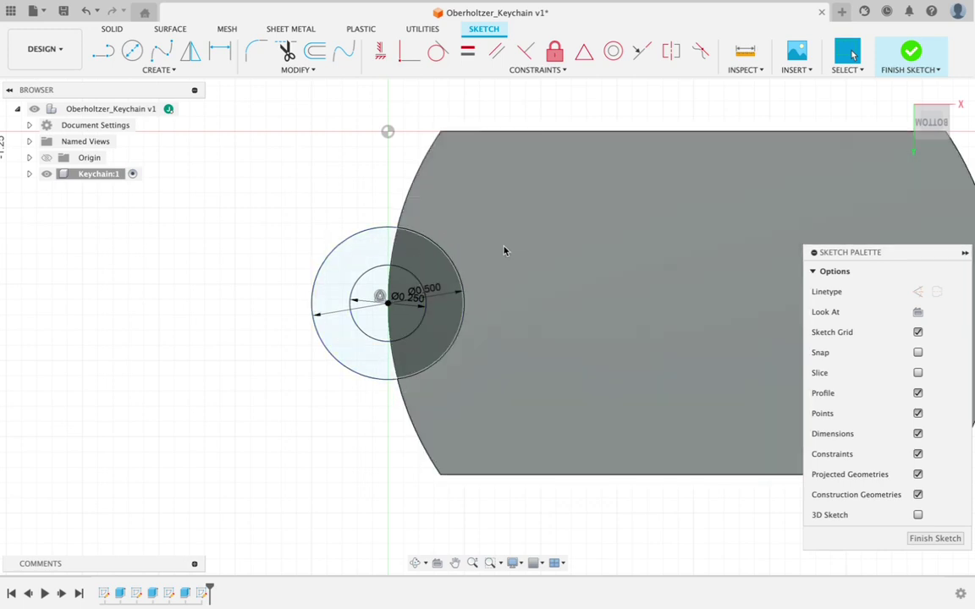
{"action": "left_click", "coordinate": [913, 52]}
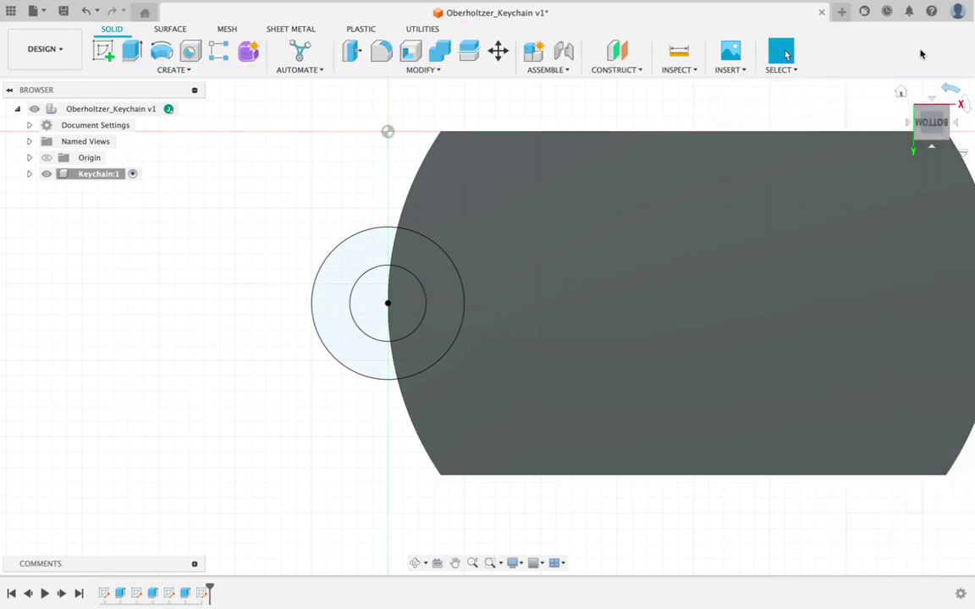
Step: Extrude the ring area outside the keychain's end by -0.08 in, joined to the body
{"action": "left_click", "coordinate": [900, 90]}
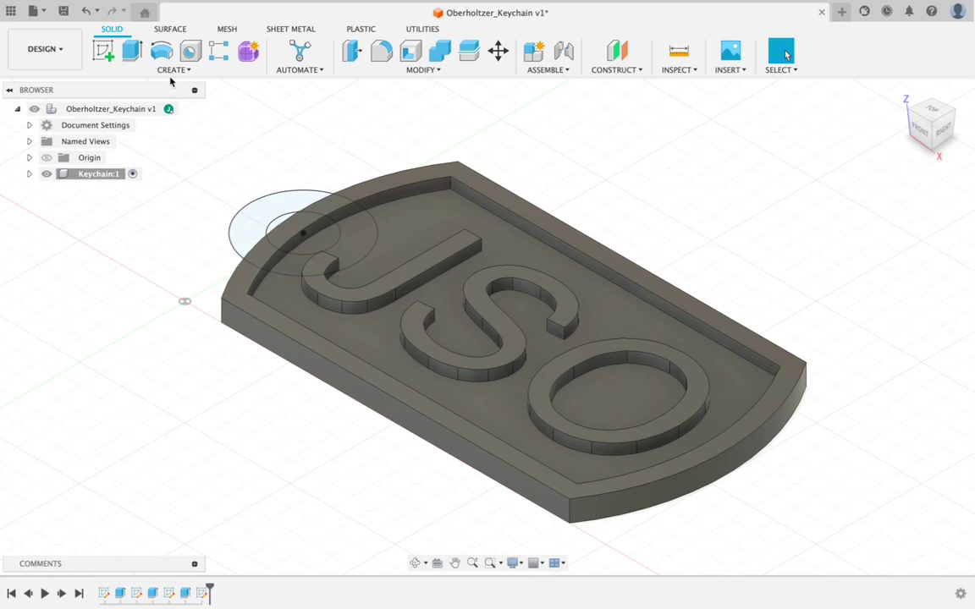
{"action": "left_click", "coordinate": [133, 51]}
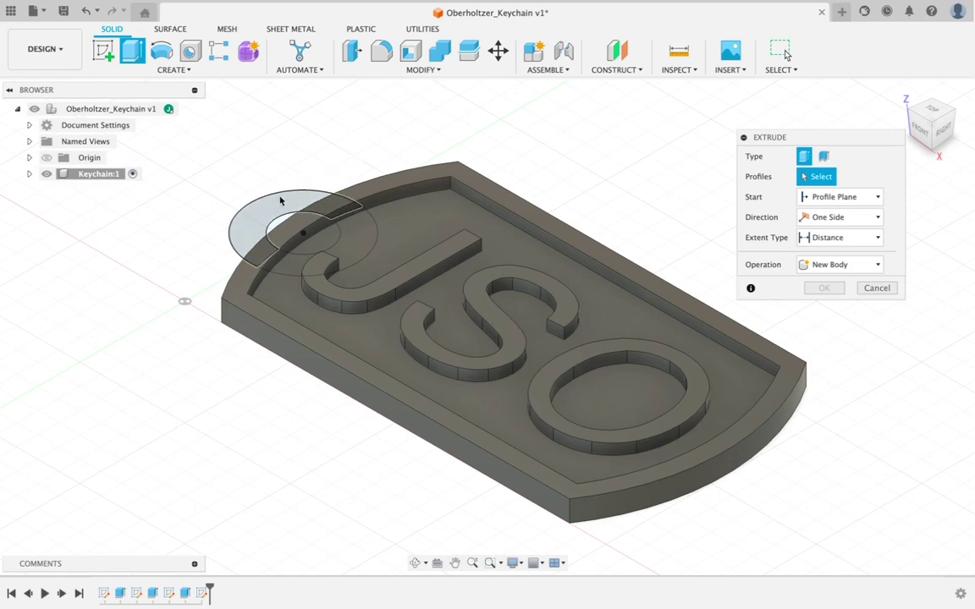
{"action": "left_click", "coordinate": [274, 205]}
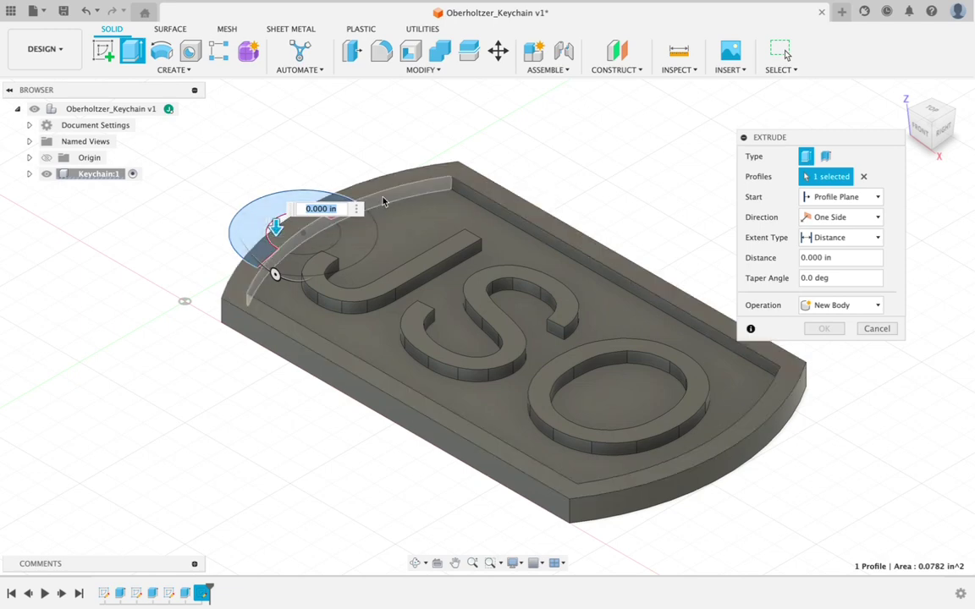
{"action": "key", "text": "BackSpace"}
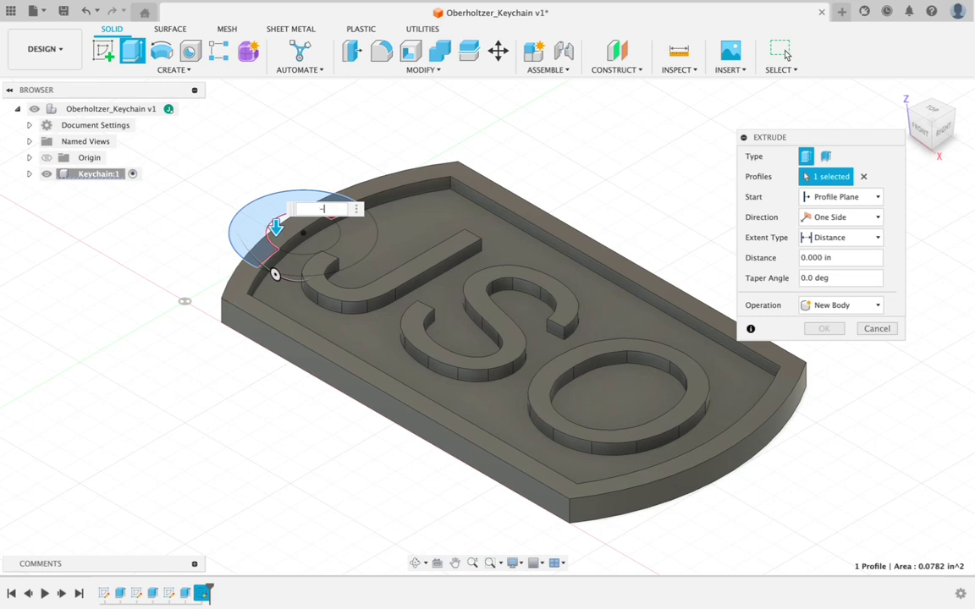
{"action": "type", "text": "-.08"}
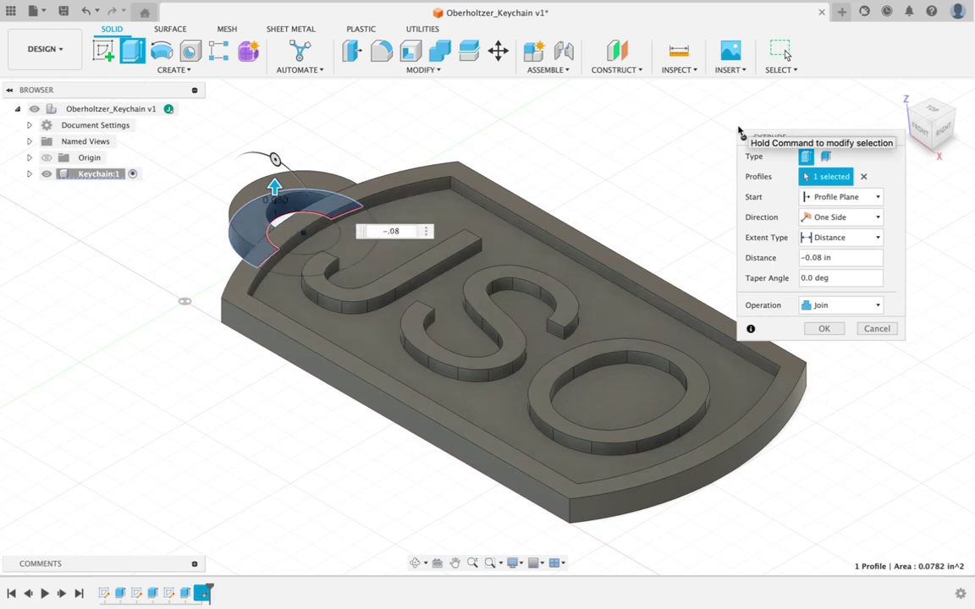
{"action": "left_click", "coordinate": [838, 329]}
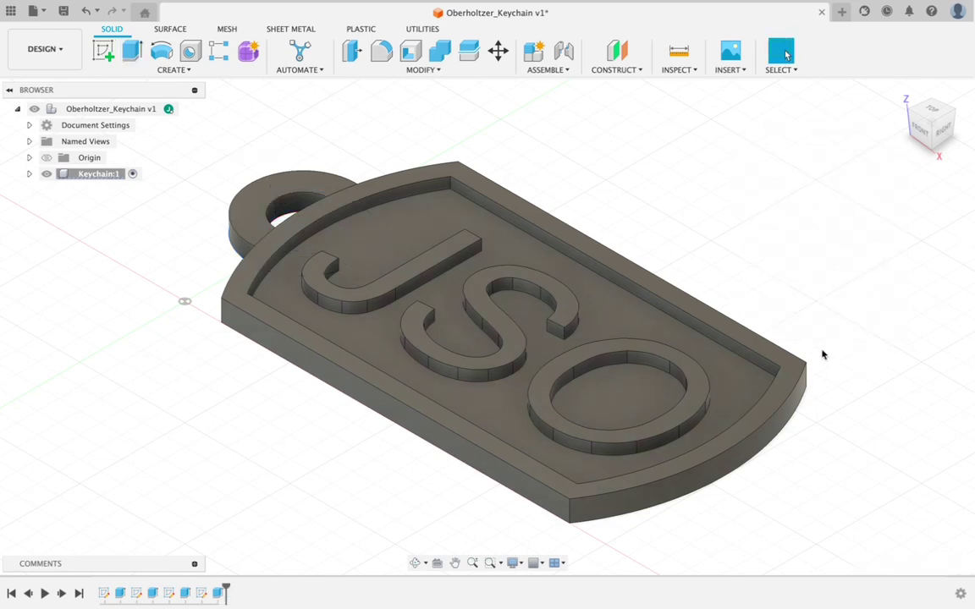
Step: Make Sketch4 with the two ring circles visible again on the keychain's underside
{"action": "left_click", "coordinate": [929, 113]}
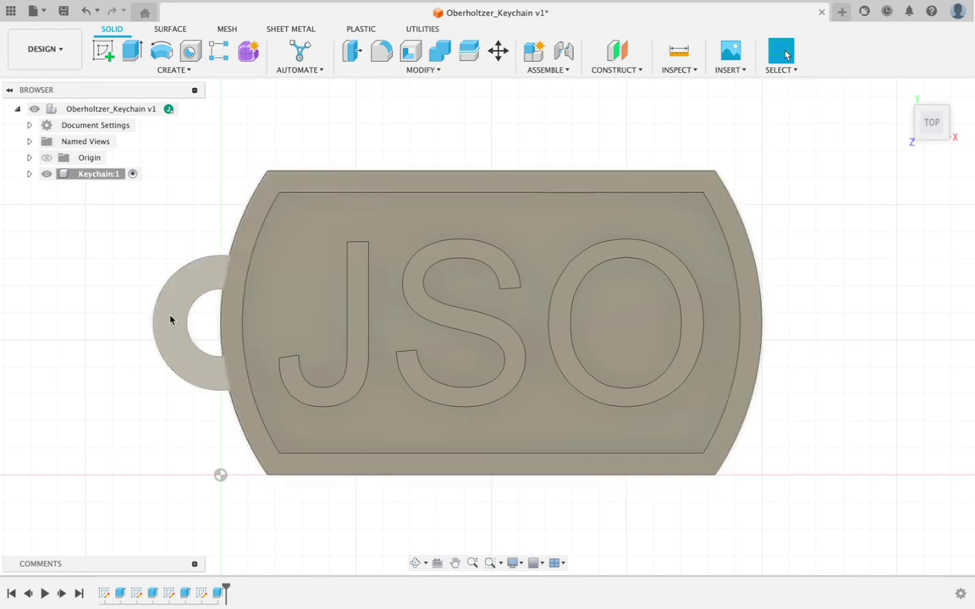
{"action": "left_click", "coordinate": [911, 144]}
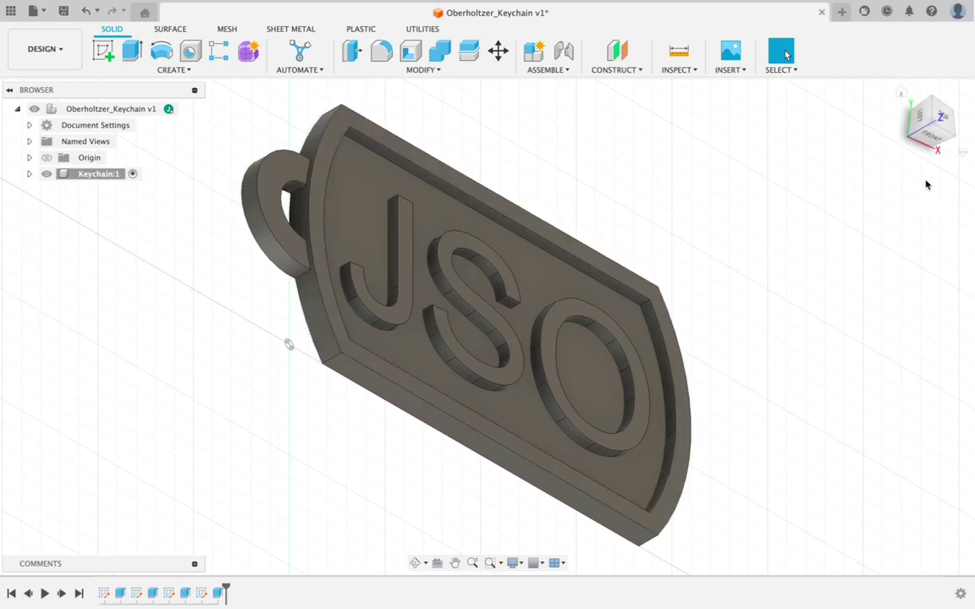
{"action": "left_click_drag", "start_coordinate": [910, 140], "coordinate": [747, 127]}
{"action": "scroll", "coordinate": [746, 127], "scroll_direction": "up", "scroll_amount": 5}
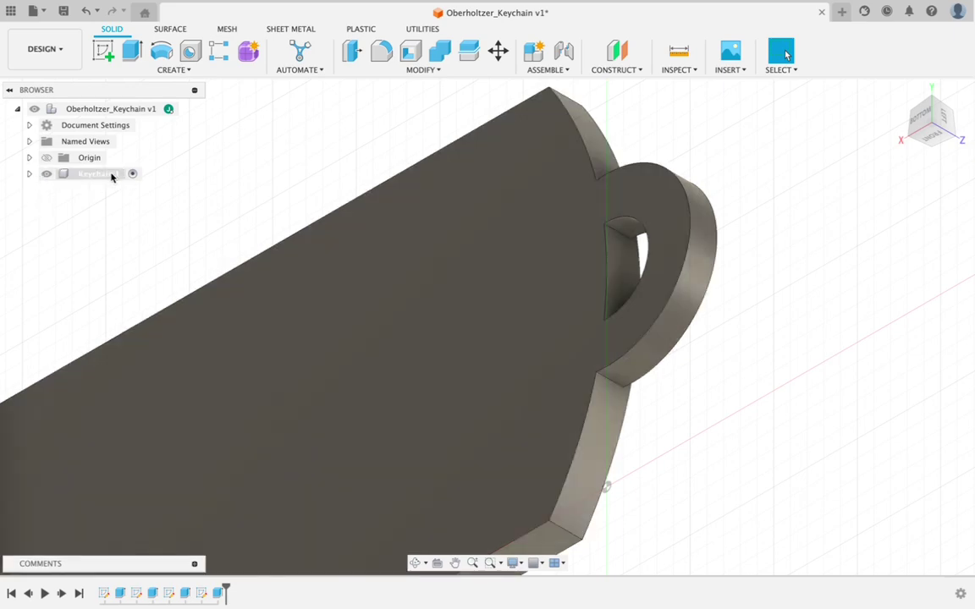
{"action": "left_click", "coordinate": [29, 173]}
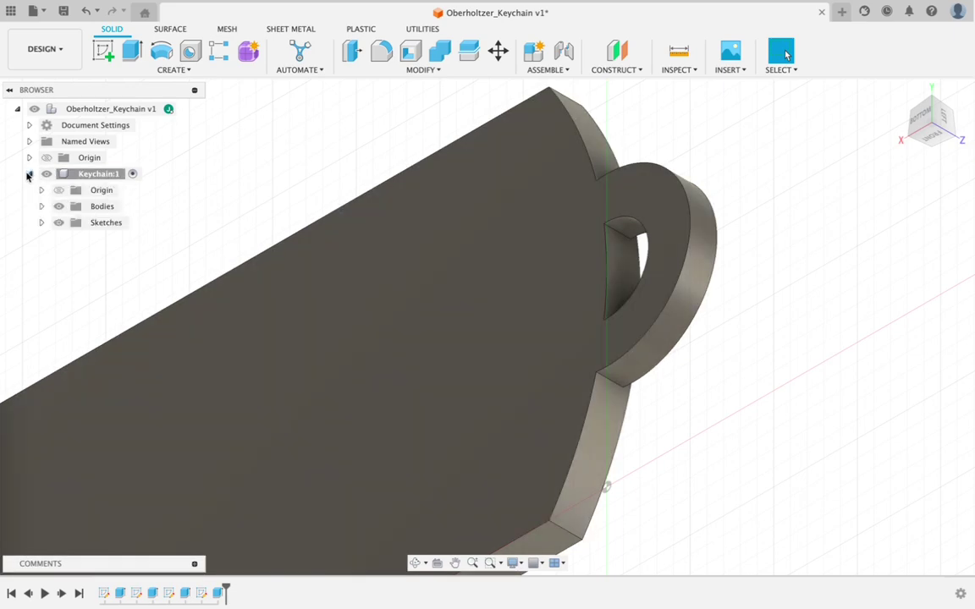
{"action": "left_click", "coordinate": [42, 223]}
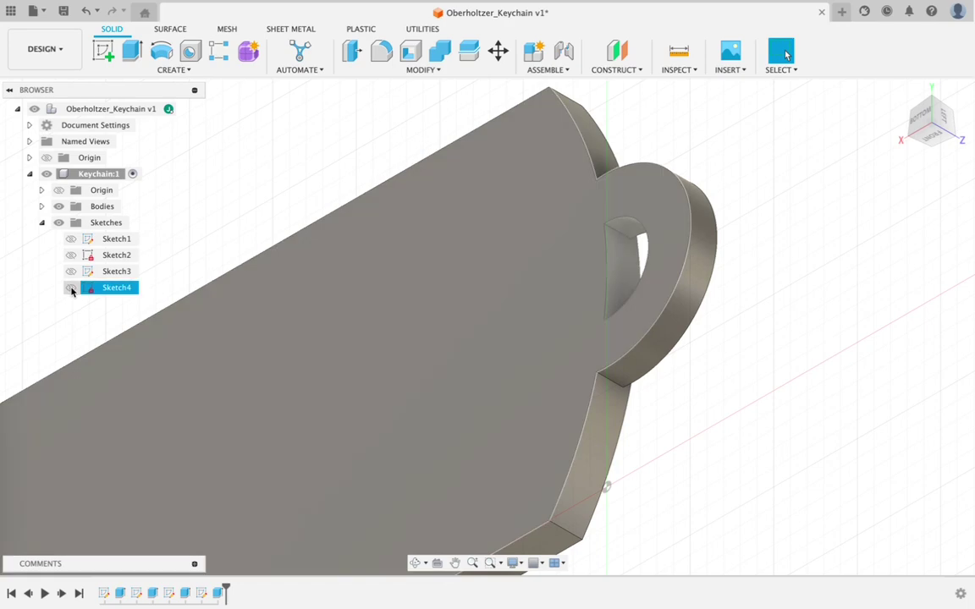
{"action": "left_click", "coordinate": [71, 289]}
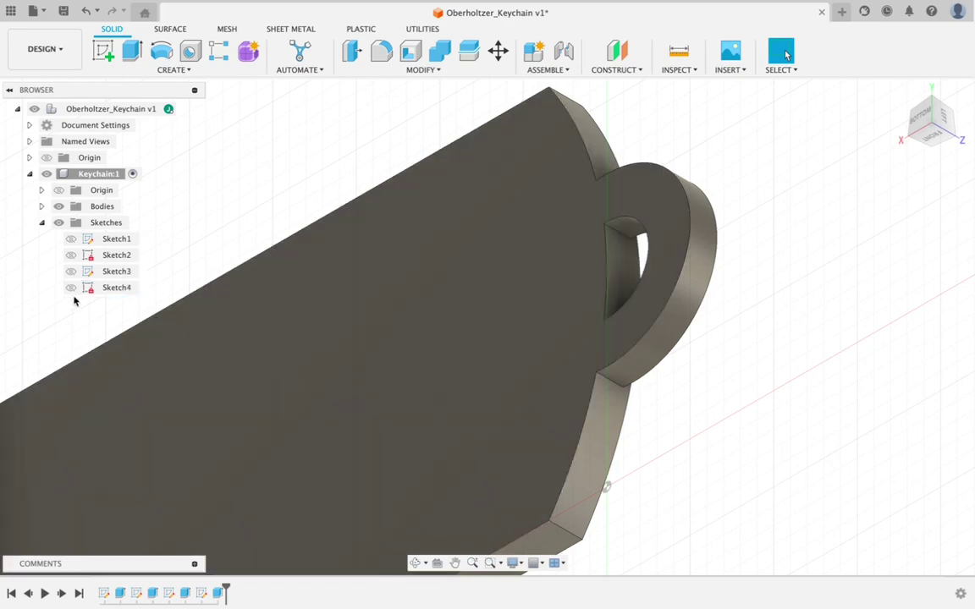
{"action": "left_click", "coordinate": [71, 288]}
{"action": "left_click", "coordinate": [71, 288]}
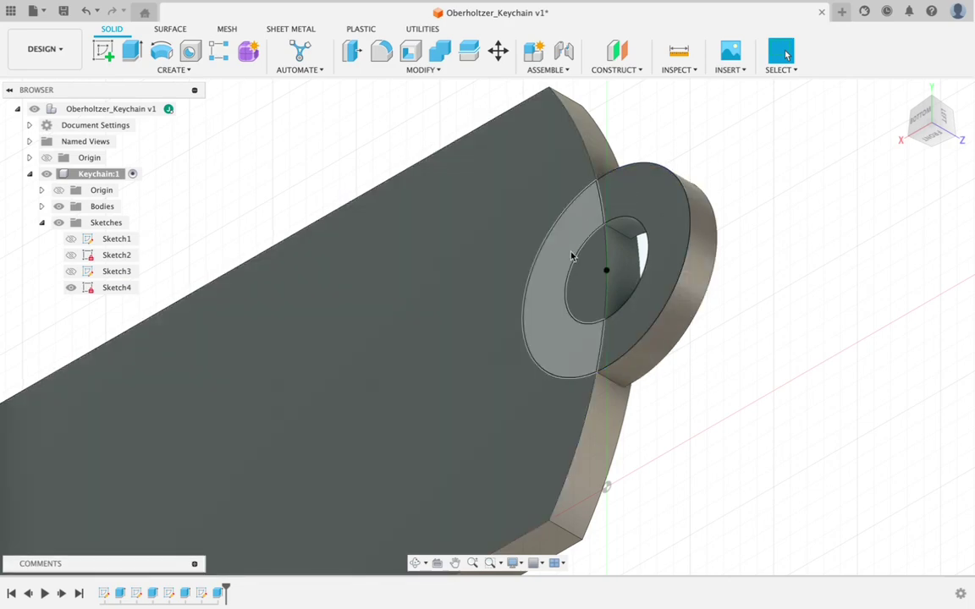
Step: Extrude the part of the inner circle overlapping the plate as a cut through the body to complete the ring hole
{"action": "left_click", "coordinate": [130, 51]}
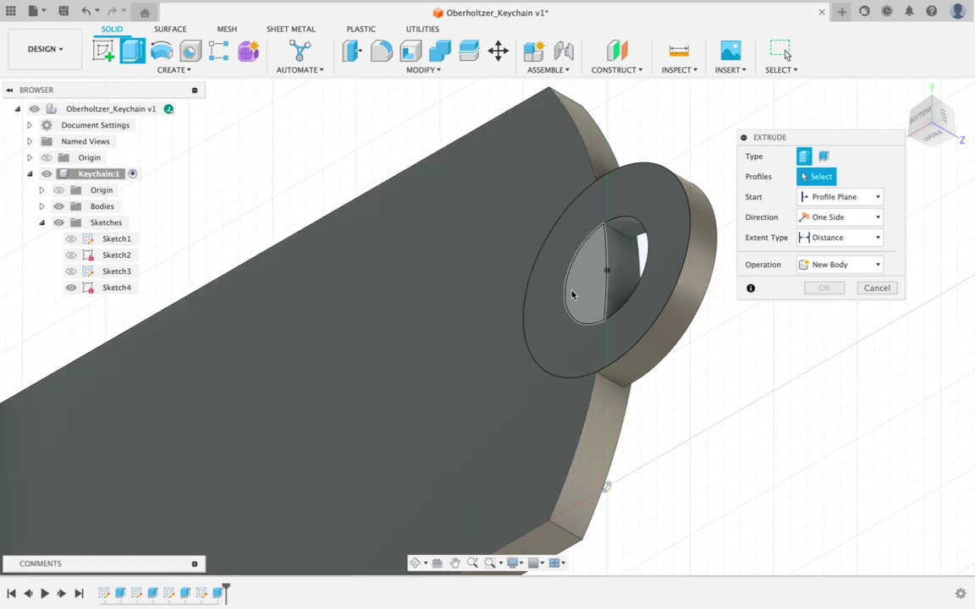
{"action": "left_click", "coordinate": [590, 278]}
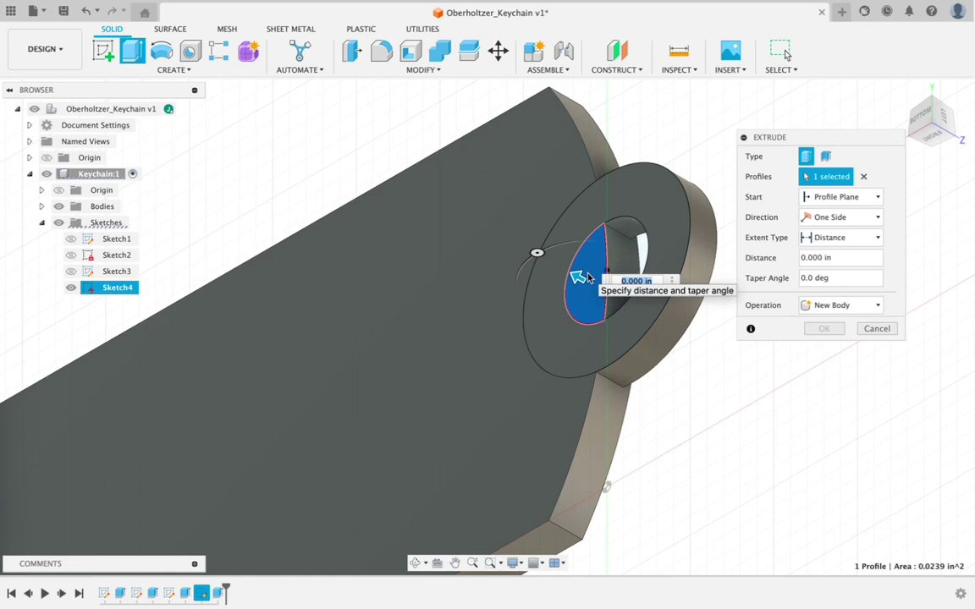
{"action": "left_click_drag", "start_coordinate": [578, 276], "coordinate": [794, 354]}
{"action": "left_click", "coordinate": [824, 349]}
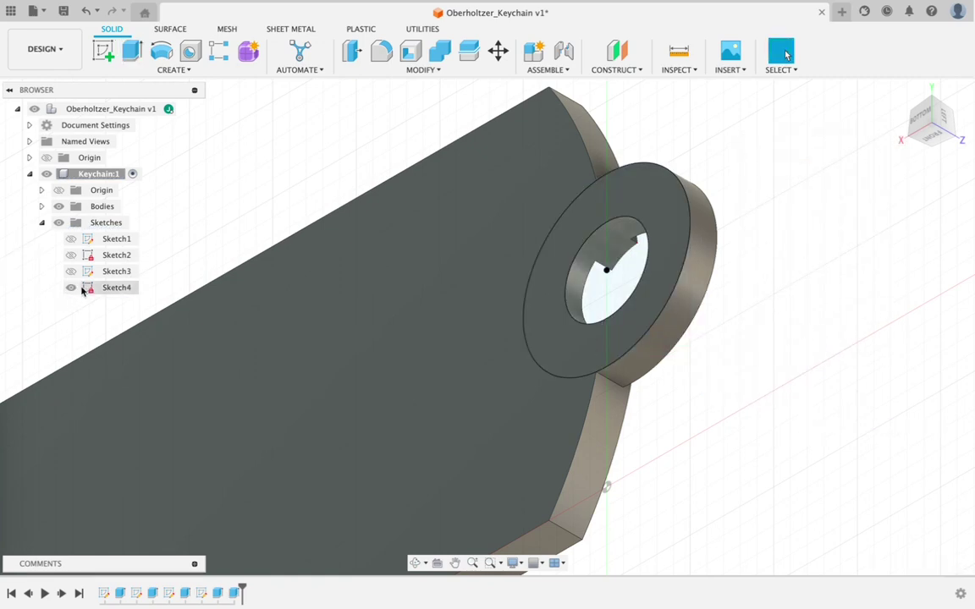
Step: Hide Sketch4 and return to the home view to check the key ring hole
{"action": "left_click", "coordinate": [74, 288]}
{"action": "left_click", "coordinate": [72, 288]}
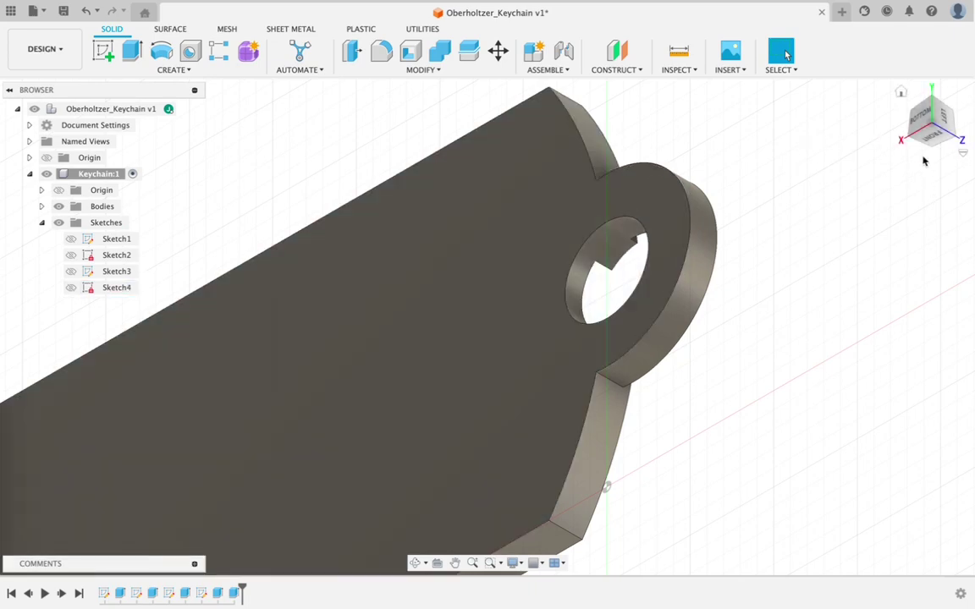
{"action": "left_click", "coordinate": [903, 94]}
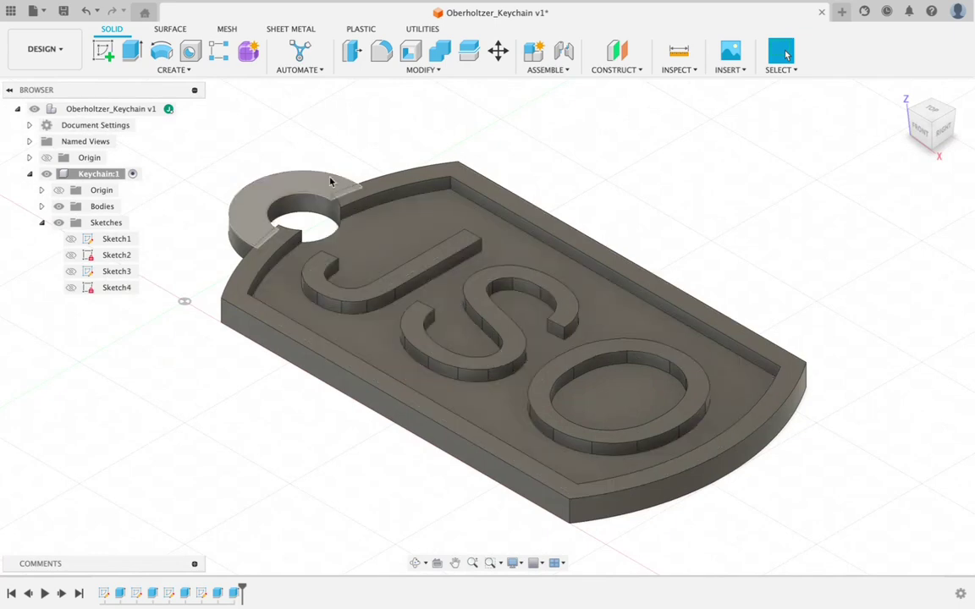
{"action": "middle_click_drag", "start_coordinate": [288, 213], "coordinate": [305, 209], "text": "shift"}
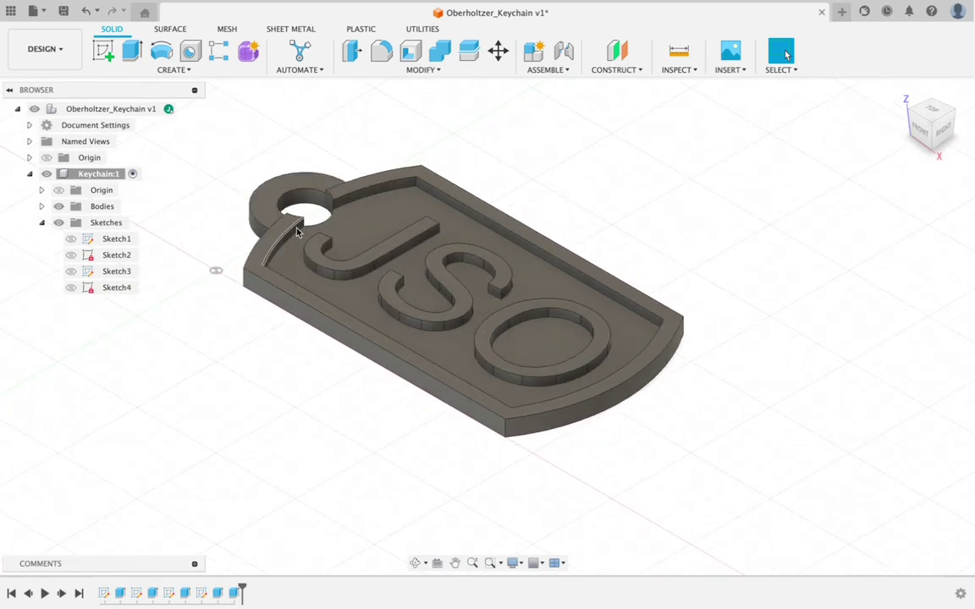